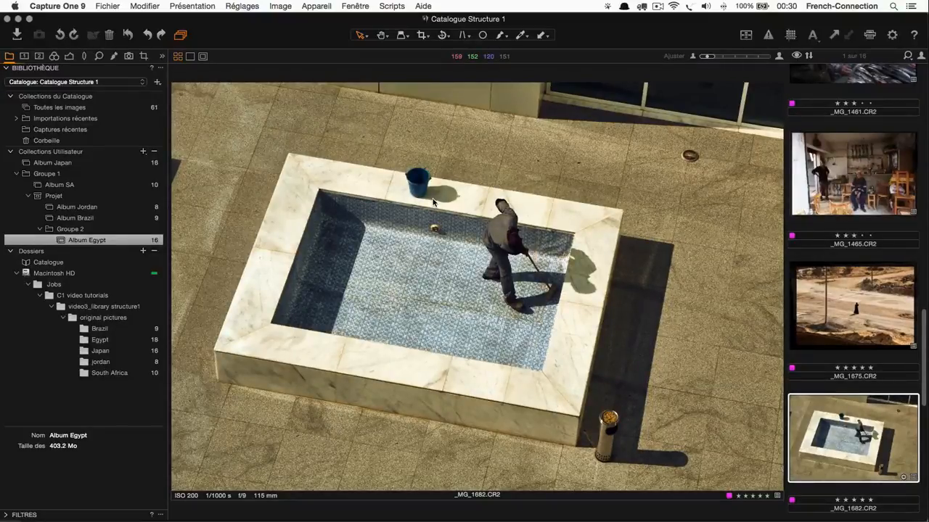
Send _MG_1682.CR2 to Adobe Photoshop CC 2015 for editing as an uncompressed 16-bit TIFF with the Adobe RGB (1998) profile
right_click(470, 172)
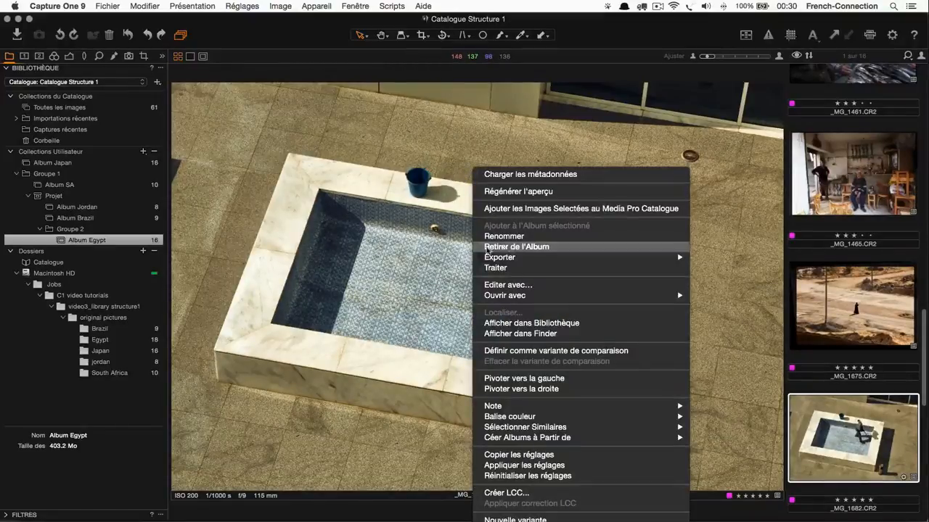
mouse_move(508, 297)
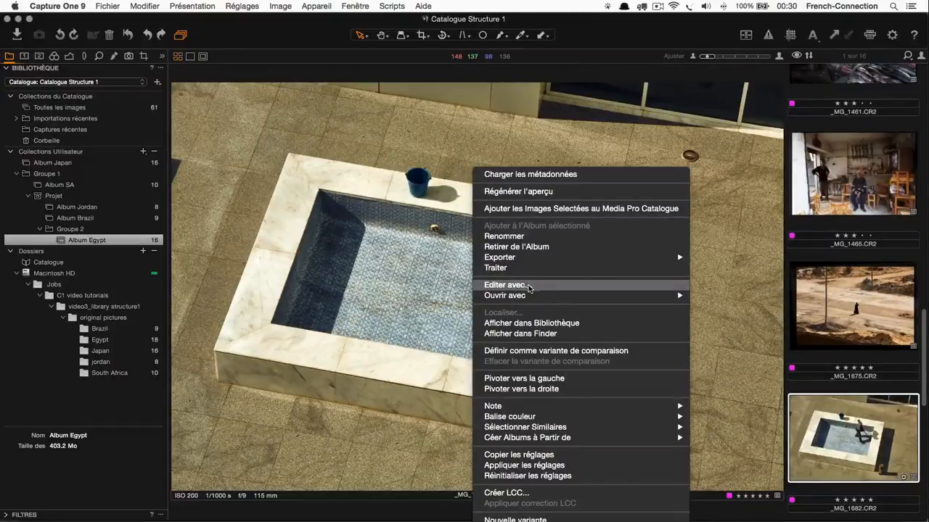
click(532, 286)
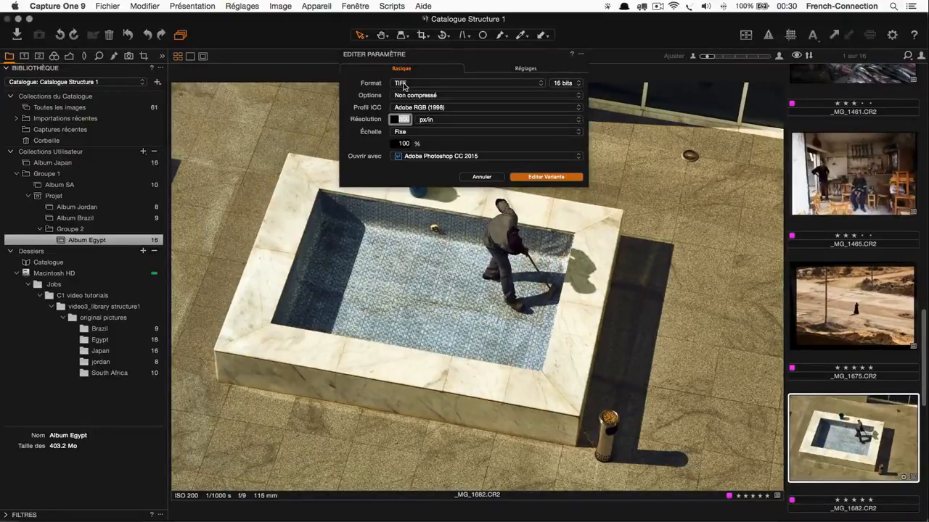
click(426, 86)
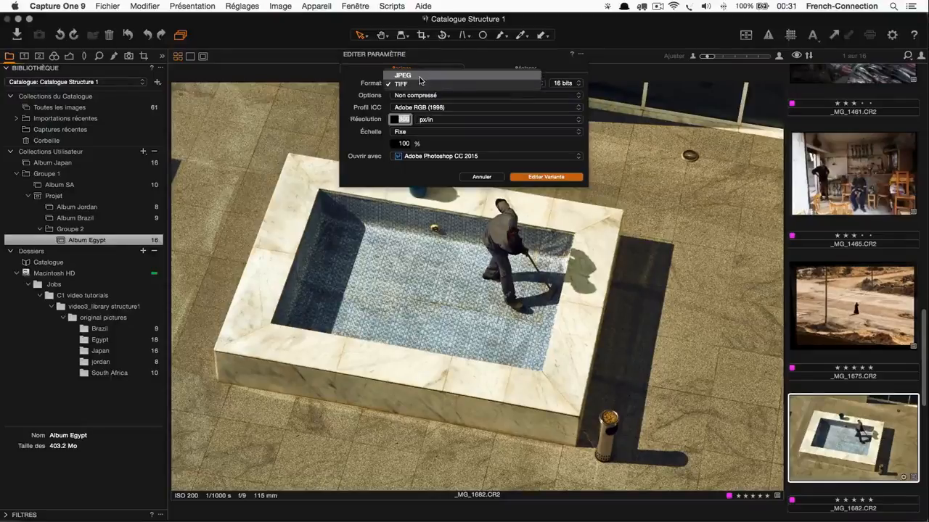
click(421, 84)
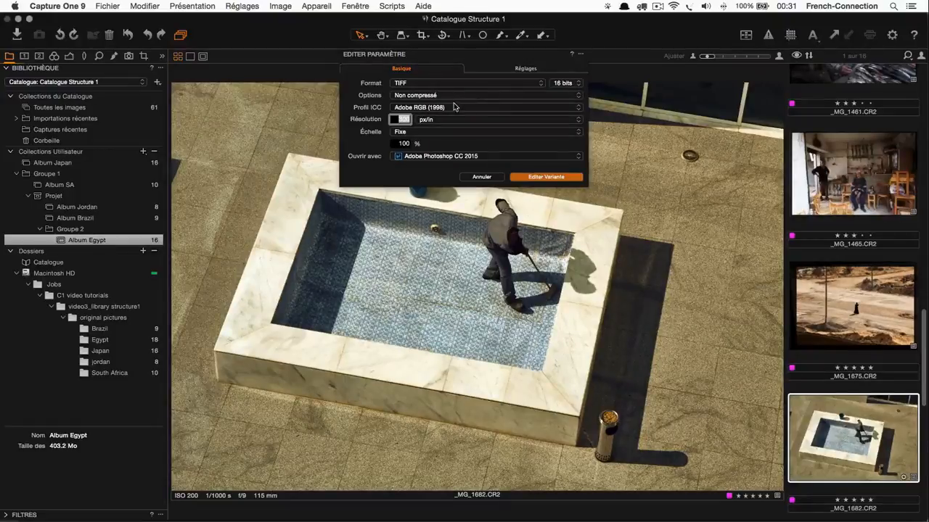
click(579, 109)
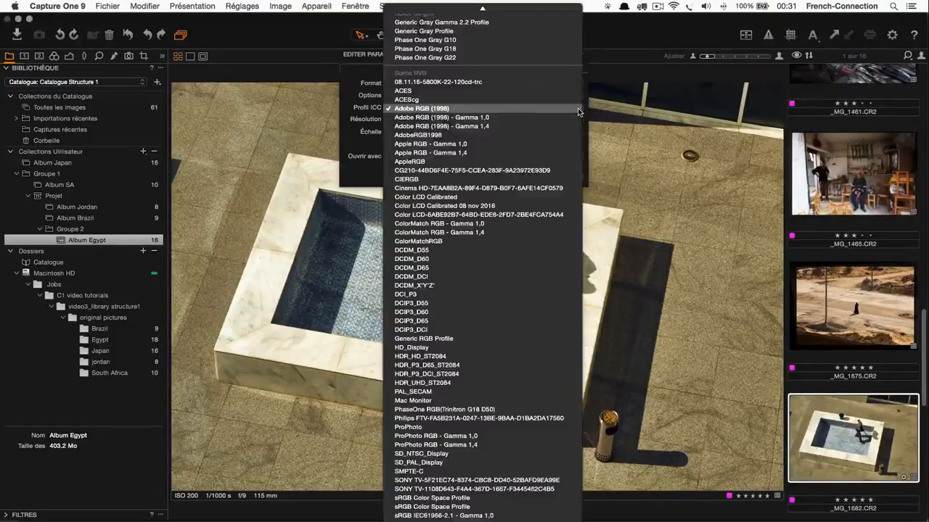
click(476, 108)
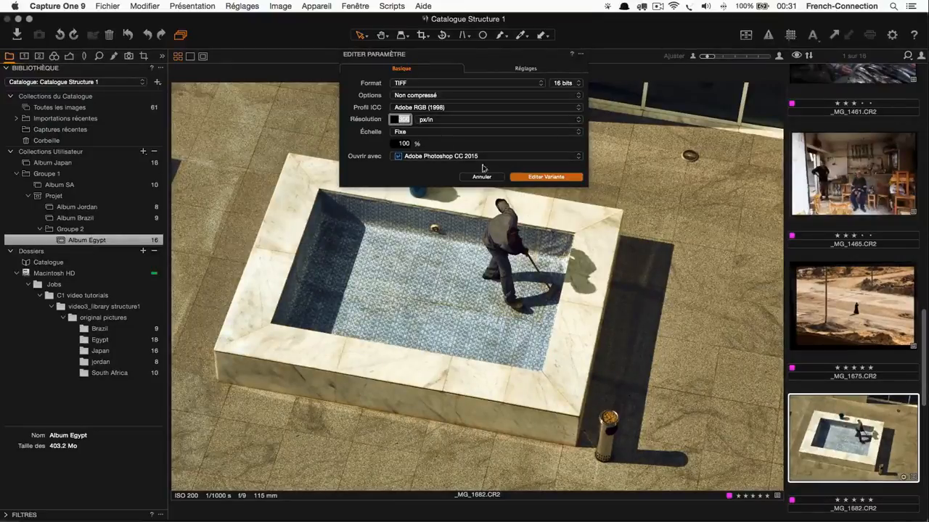
click(579, 156)
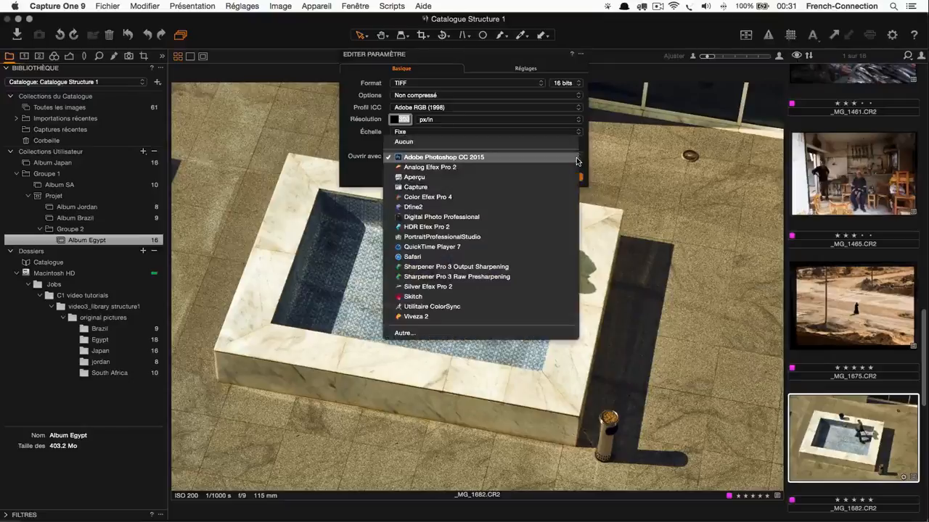
click(498, 159)
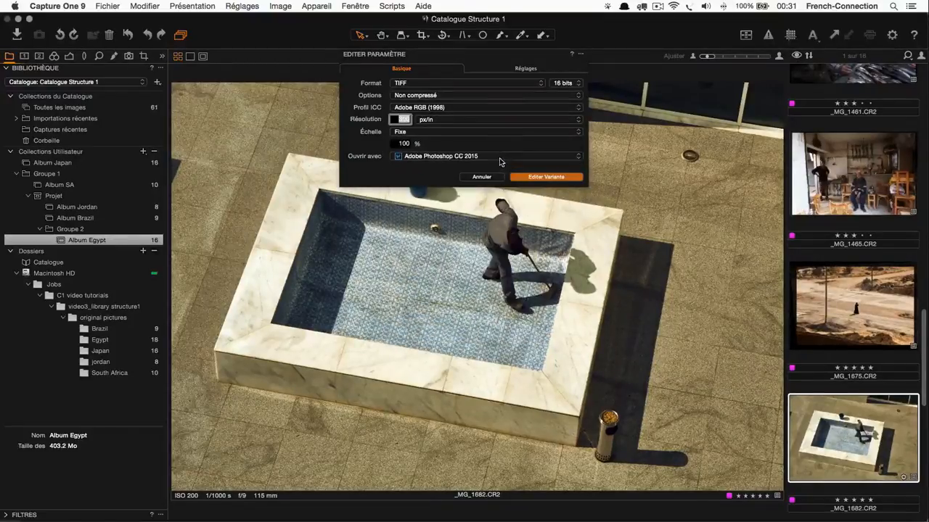
click(534, 178)
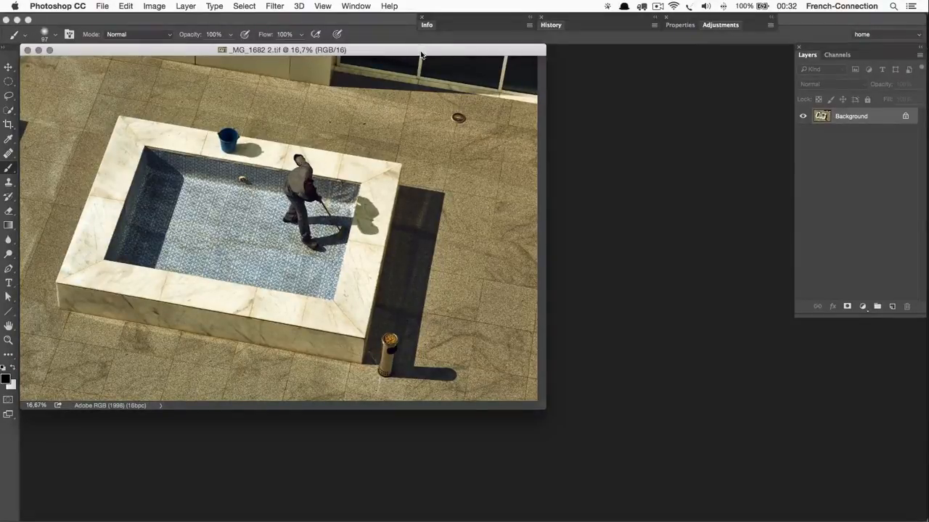
Select the marble slab in the middle of the pool's near edge with straight-sided Lasso segments
mouse_move(418, 51)
mouse_down()
mouse_move(566, 94)
mouse_move(519, 86)
mouse_up()
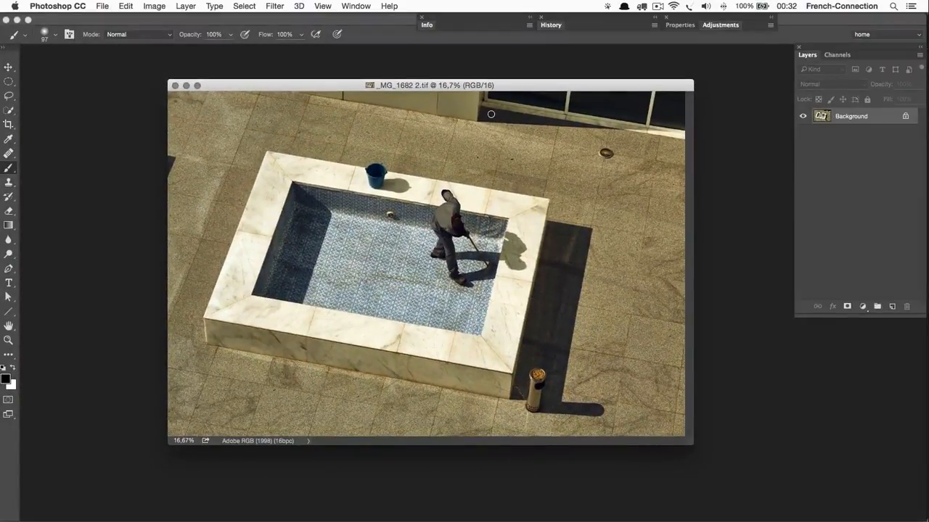
key(f)
key(super+plus)
key(space)
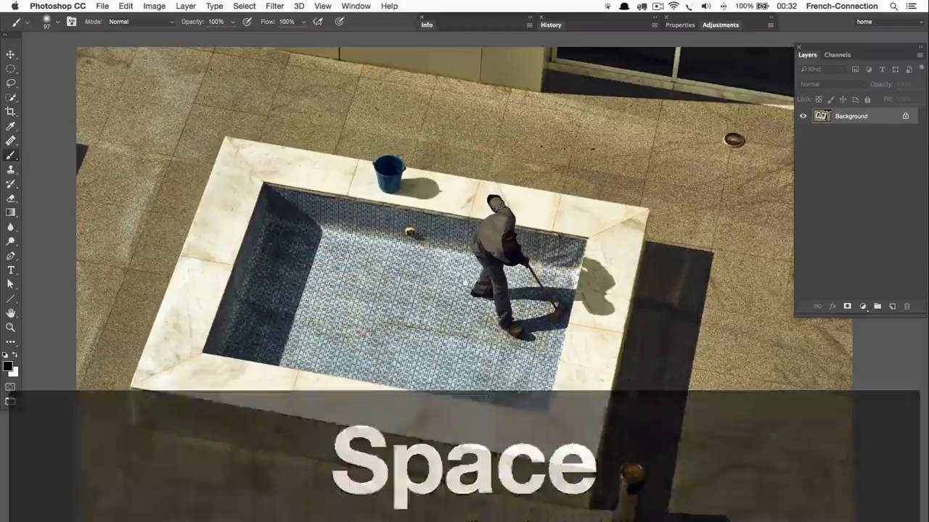
drag(464, 283, 573, 241)
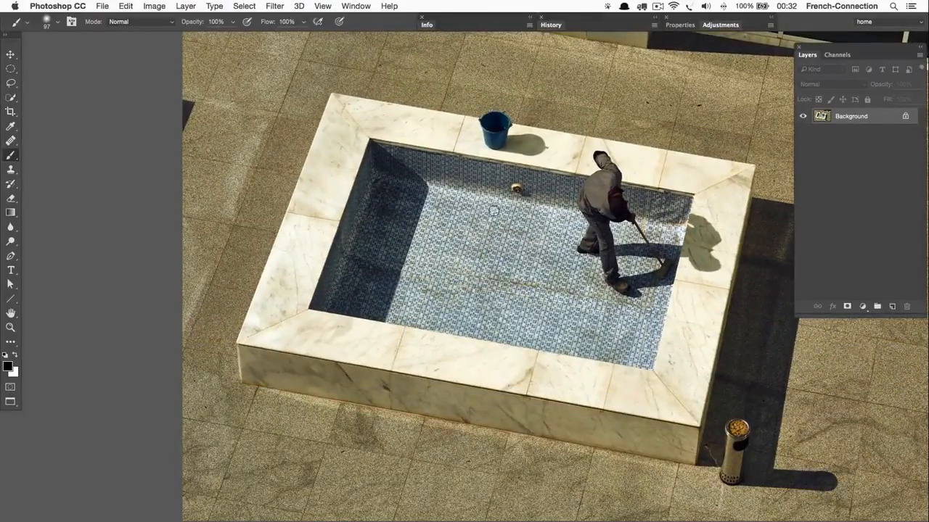
key(l)
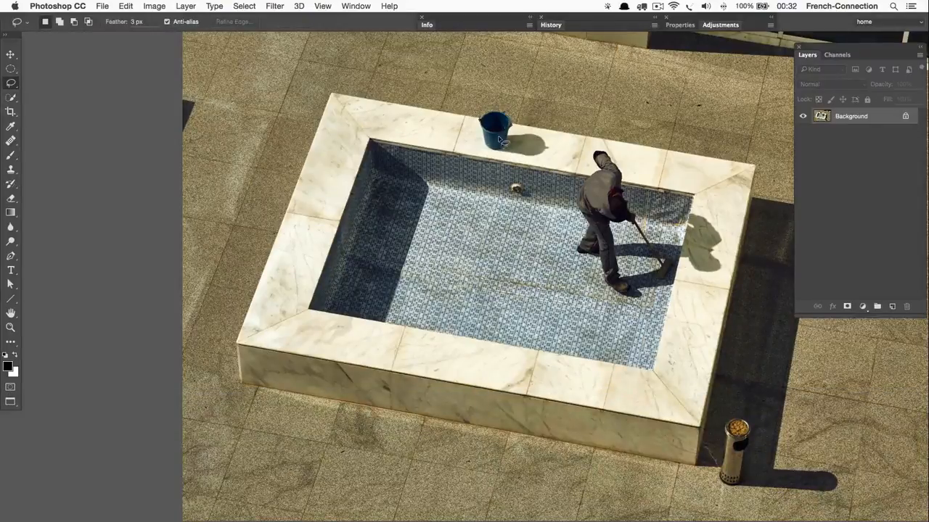
key(alt)
click(404, 330)
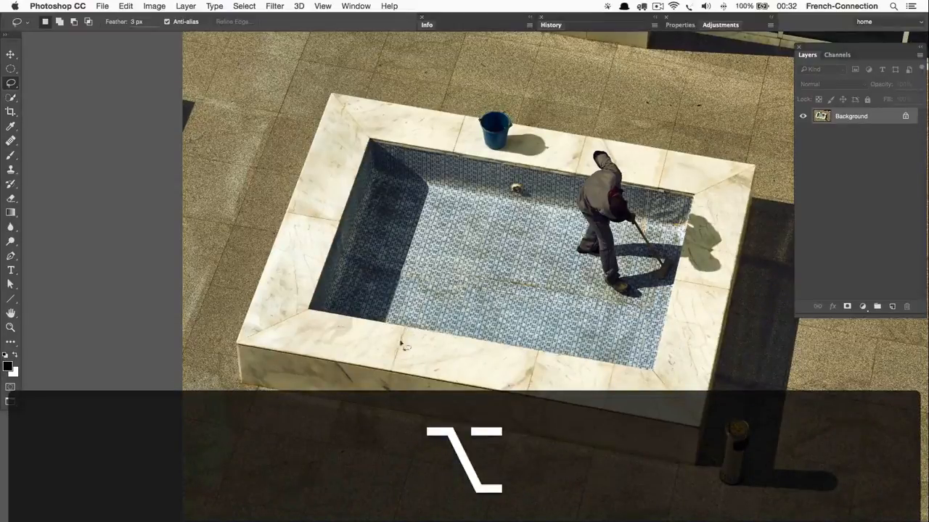
click(392, 370)
click(537, 352)
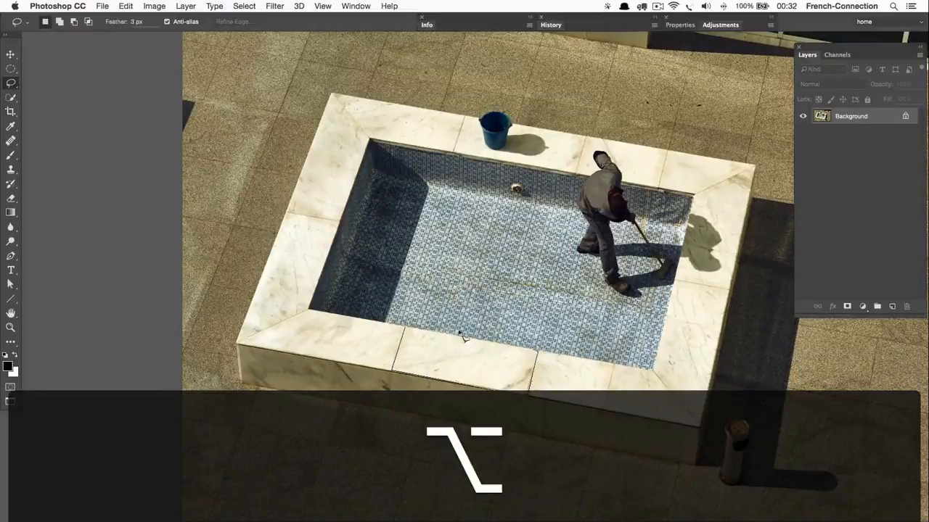
click(408, 330)
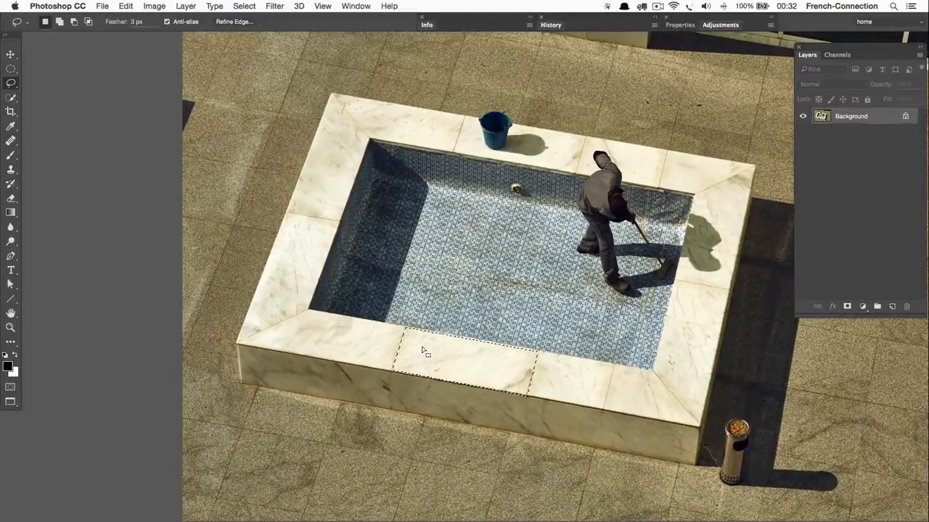
Copy the selected slab to a new layer and move it over the blue bucket on the pool's far edge
key(super+j)
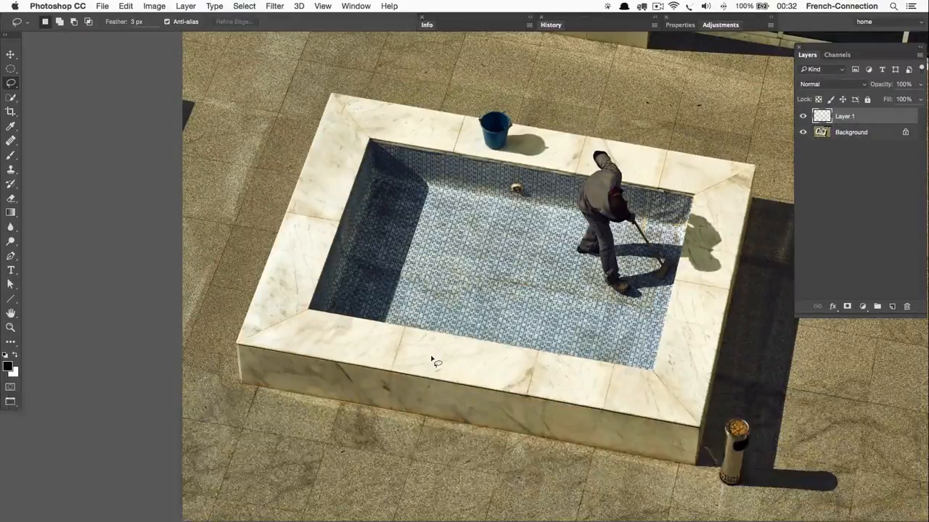
key(v)
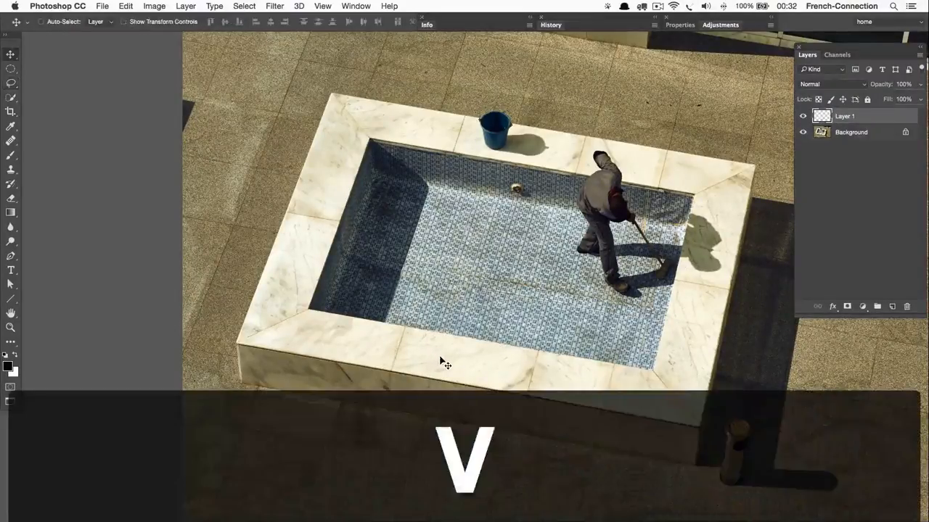
drag(440, 363, 501, 136)
Free-transform the slab copy, narrowing it and distorting its corners to align with the joints and borders of the far marble edge
key(super+t)
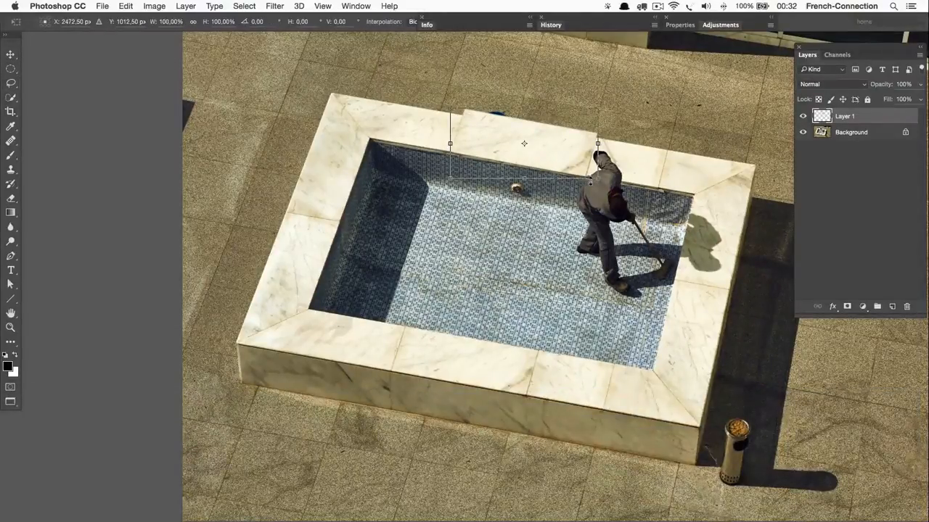
drag(590, 181, 583, 176)
drag(589, 143, 584, 143)
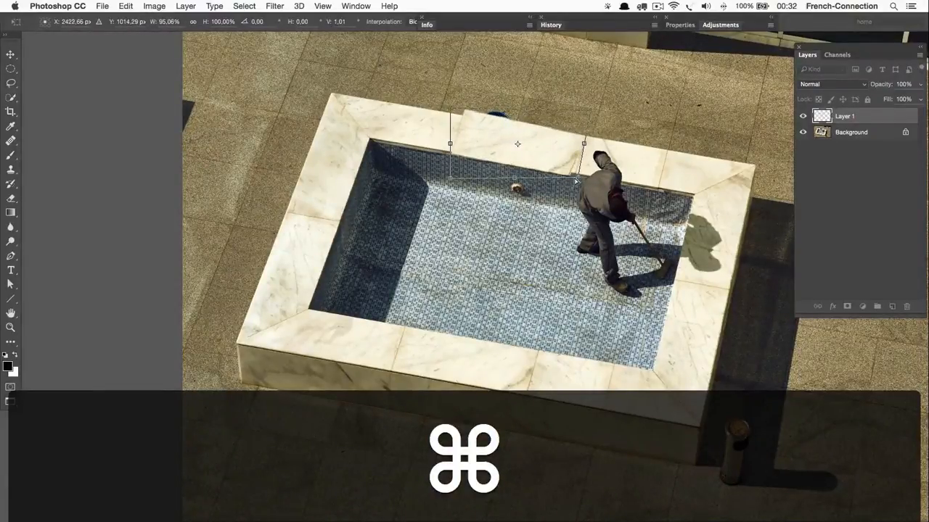
drag(576, 179, 584, 175)
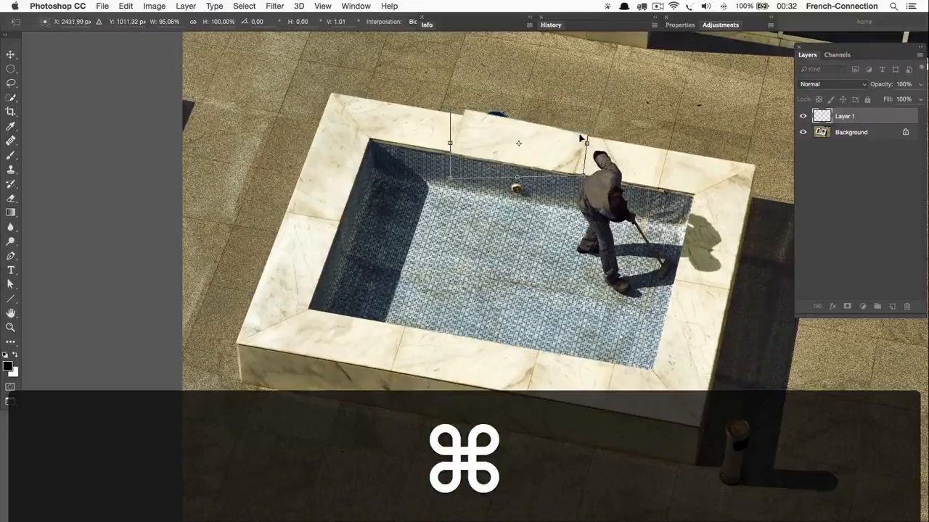
drag(594, 117, 588, 117)
drag(451, 111, 452, 115)
drag(451, 179, 453, 172)
drag(585, 178, 585, 174)
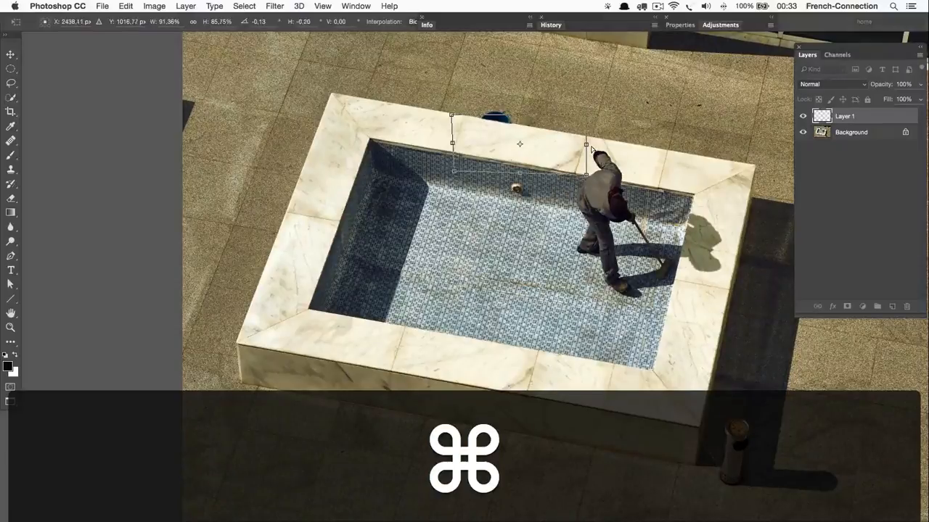
drag(586, 118, 583, 132)
key(Return)
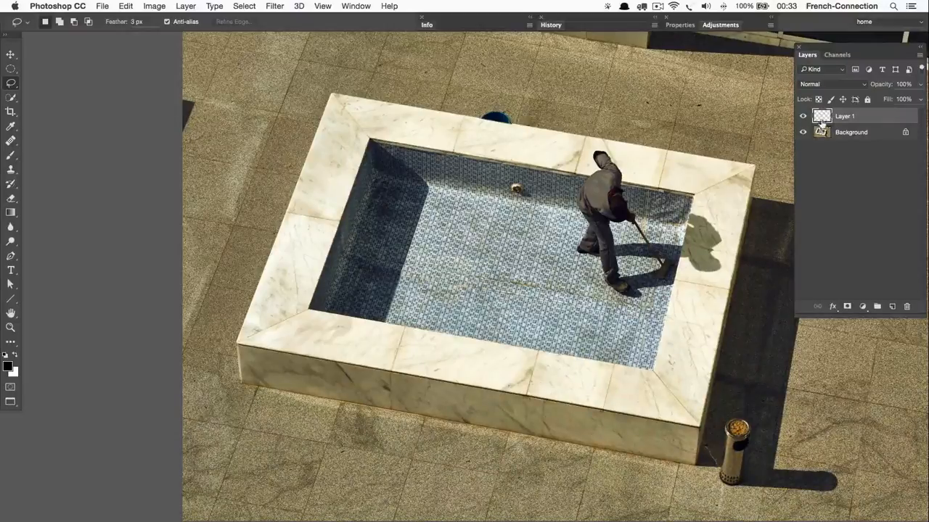
Flatten the image, then cover the bucket's remaining rim with a lassoed copy of the adjacent edge and paving on a new layer
key(F9)
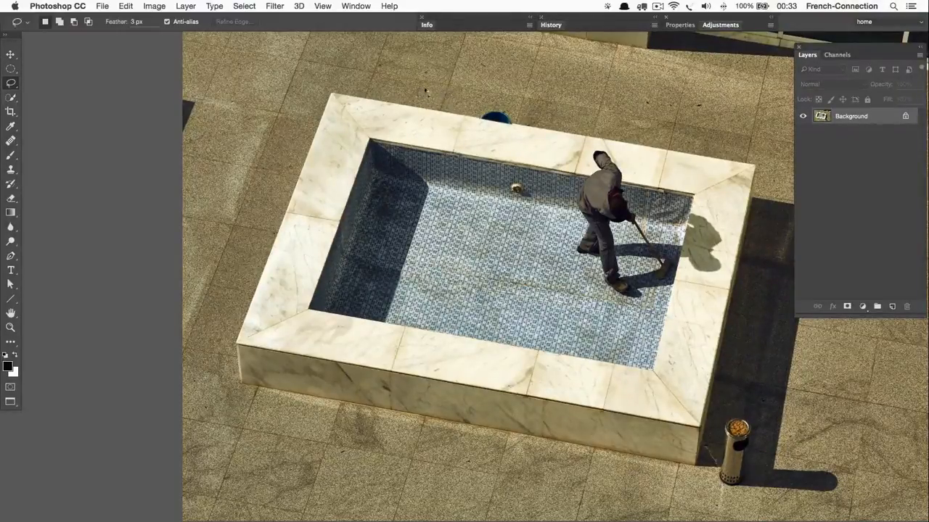
mouse_move(374, 101)
mouse_down()
mouse_move(377, 118)
mouse_move(439, 124)
mouse_move(461, 101)
mouse_move(446, 89)
mouse_move(435, 93)
mouse_up()
key(super+j)
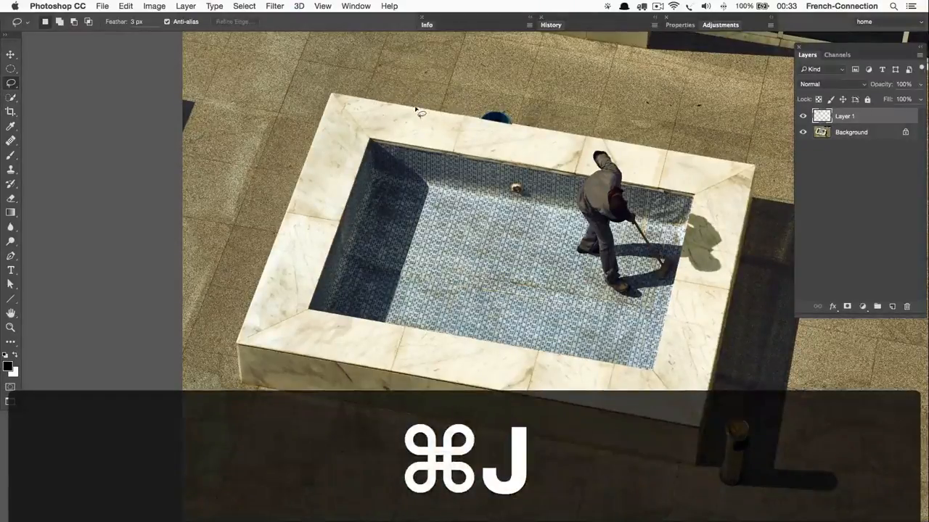
key(v)
drag(418, 117, 486, 130)
key(l)
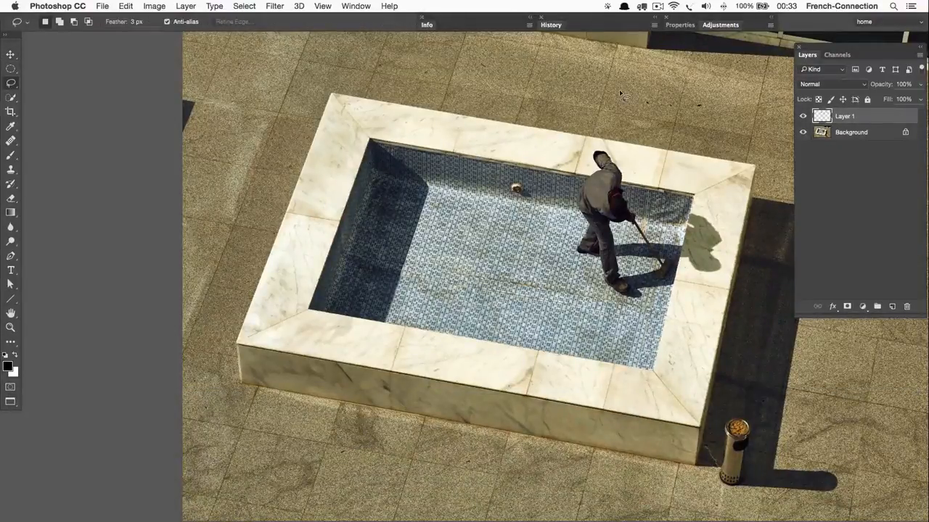
key(Left)
Save and close the retouched TIFF with its layers, using no image compression, IBM PC byte order and RLE layer compression
key(super+w)
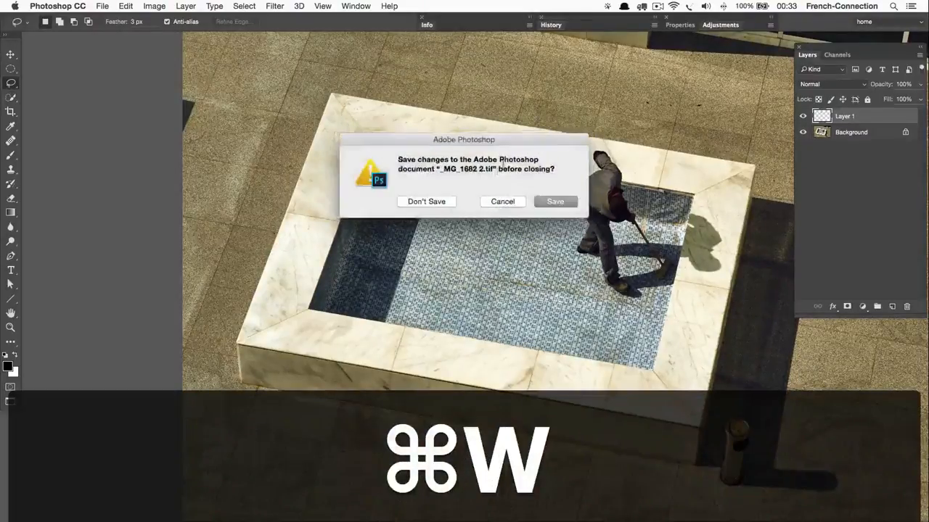
click(555, 202)
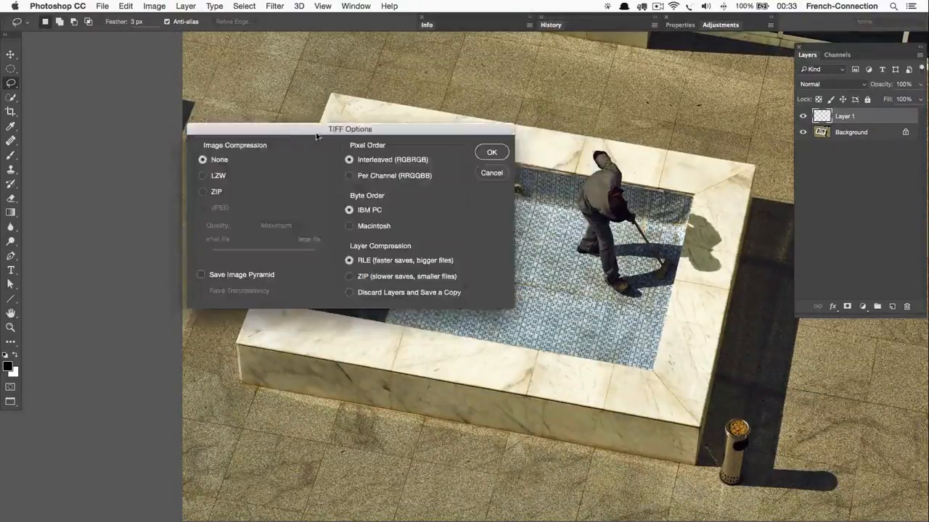
drag(317, 136, 349, 133)
click(523, 149)
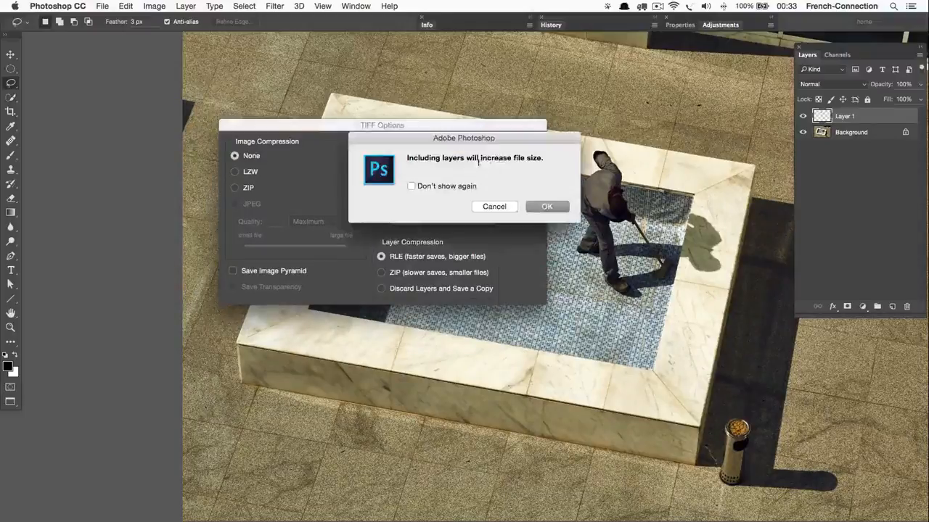
click(540, 208)
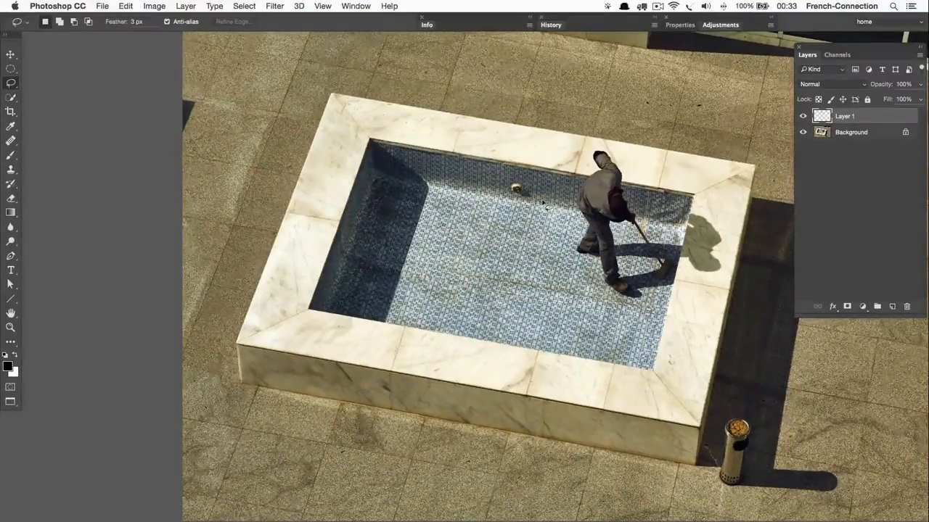
key(super+w)
Switch to Capture One, display the Egypt folder's images as a full thumbnail grid without the viewer, and clear the selection
key(super+Tab)
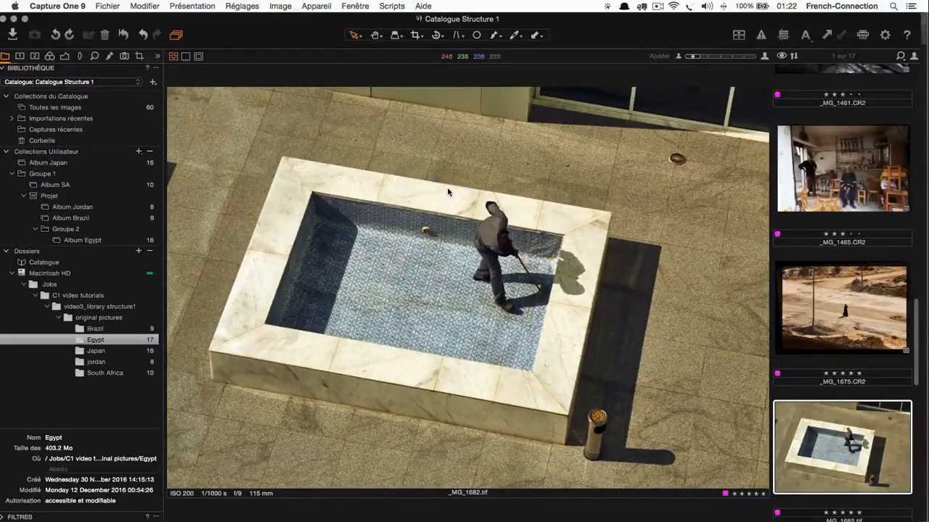
key(alt+super)
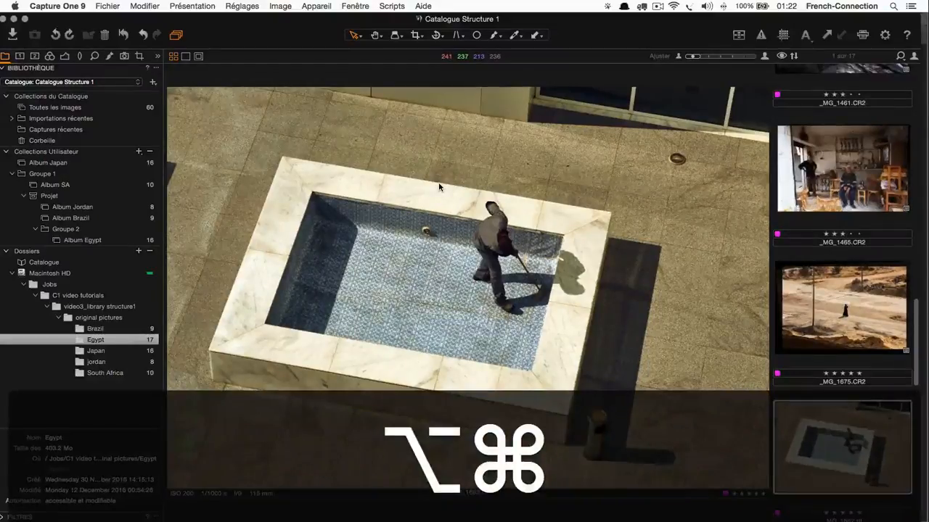
key(alt+super+v)
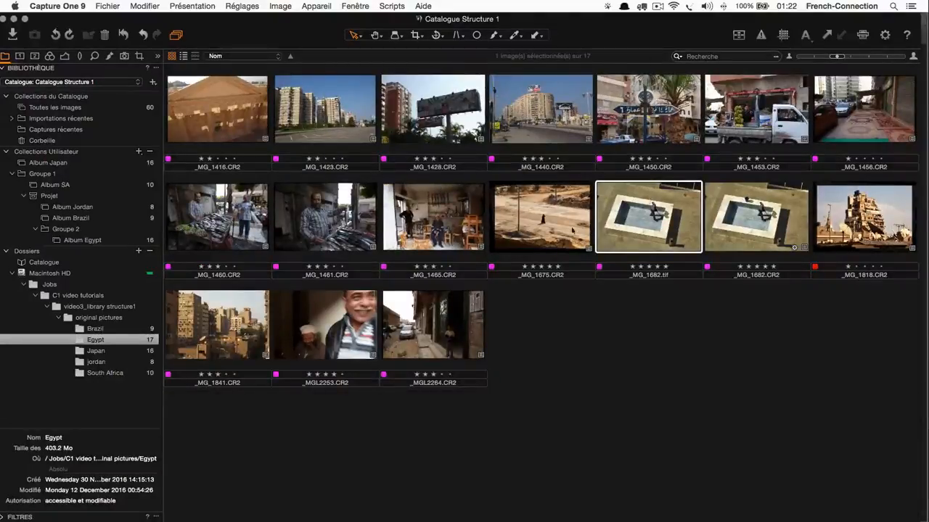
click(655, 304)
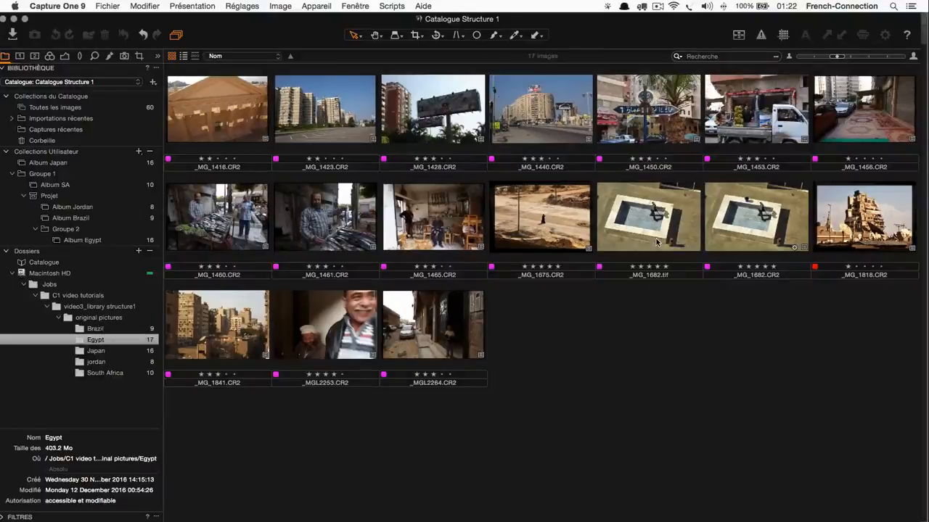
Show the catalogue's _MG_1682.tif in Finder and open that original file in Photoshop to examine its layers
click(754, 231)
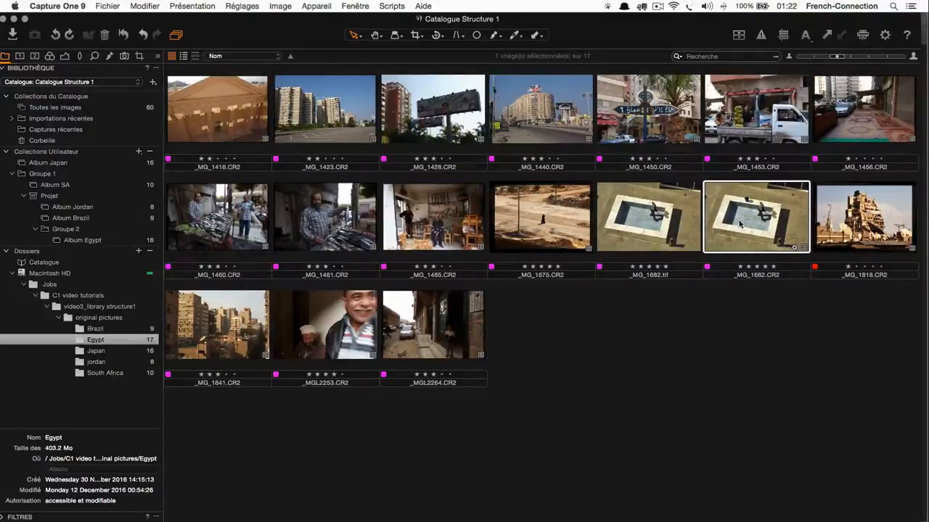
click(630, 206)
right_click(625, 205)
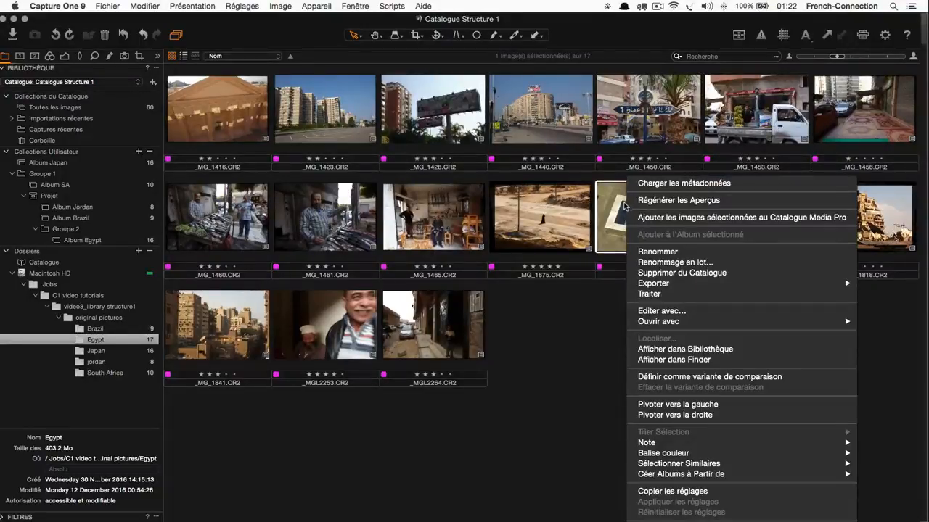
click(666, 361)
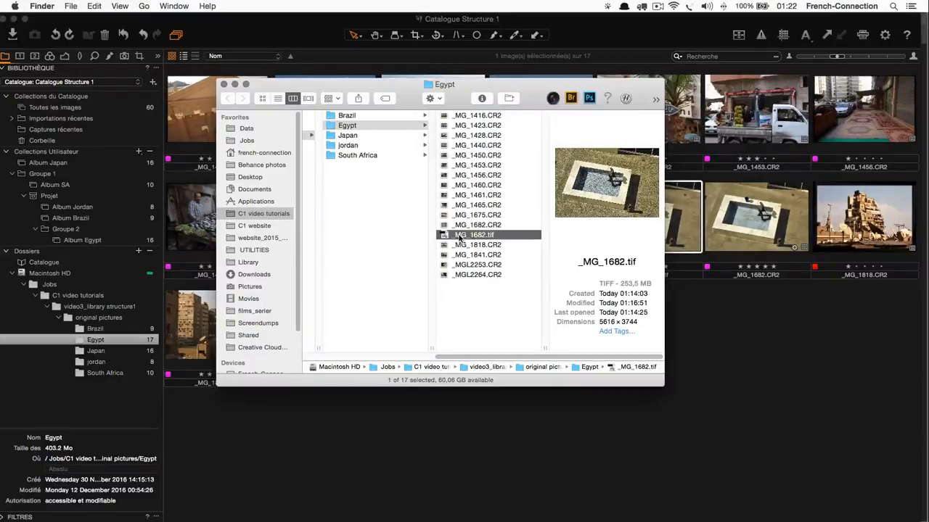
drag(450, 238, 590, 100)
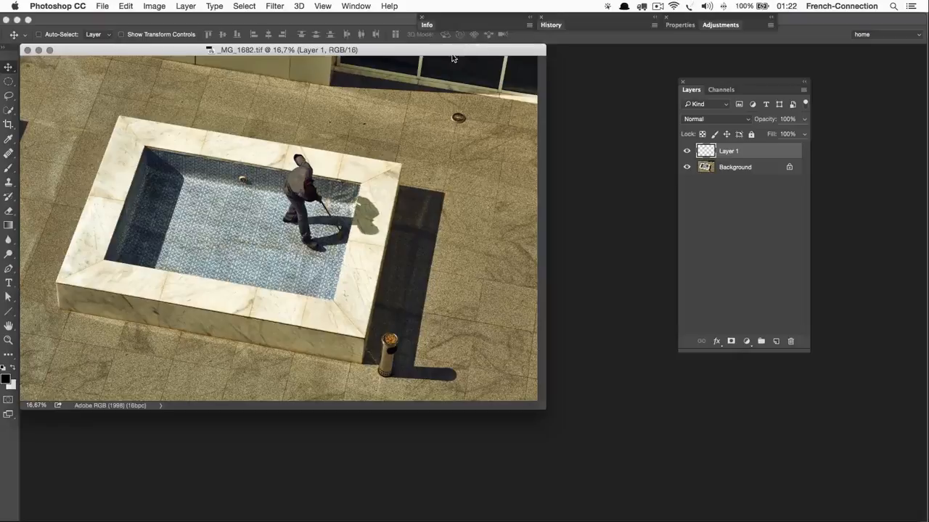
Close the _MG_1682.tif document in Photoshop and switch back to Capture One
drag(237, 50, 327, 105)
click(121, 120)
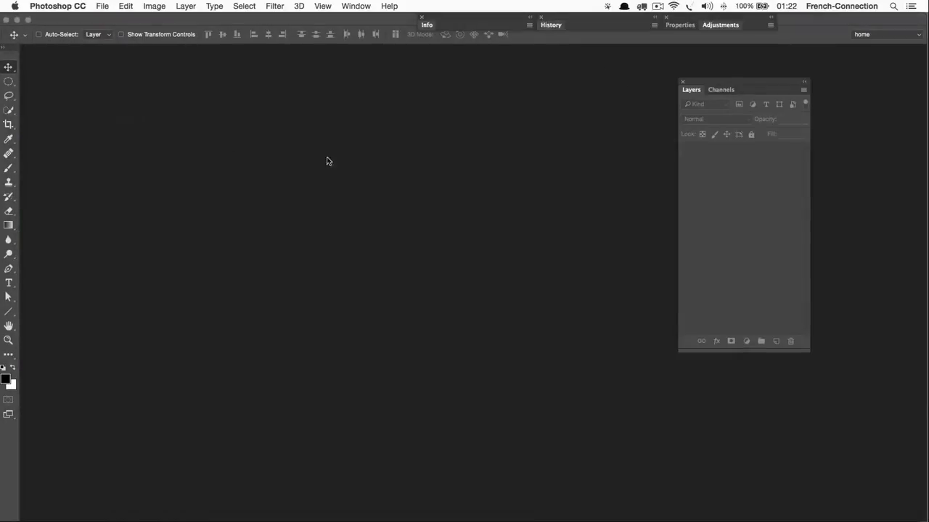
key(super+Tab)
key(super+Tab)
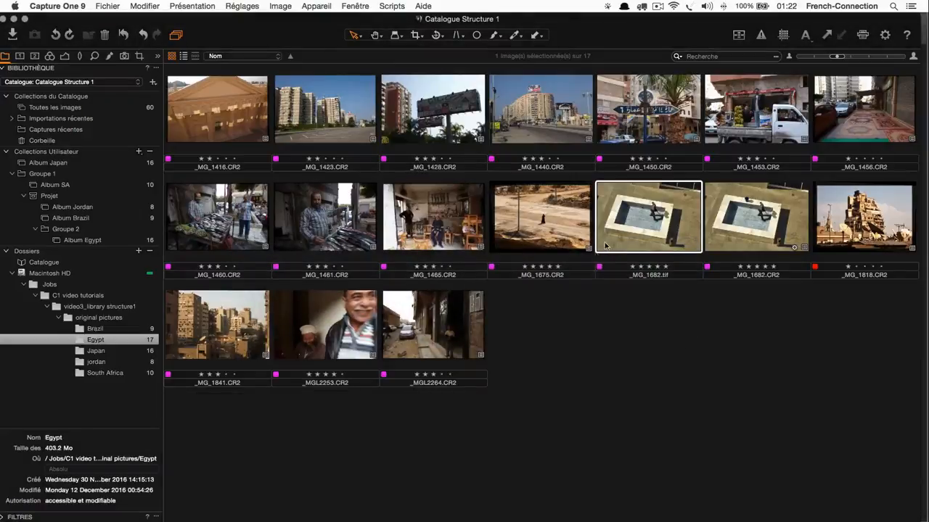
Edit _MG_1682.tif with Adobe Photoshop CC 2015 as an uncompressed 16-bit TIFF in Adobe RGB (1998) at 100% fixed scale
right_click(636, 217)
click(651, 311)
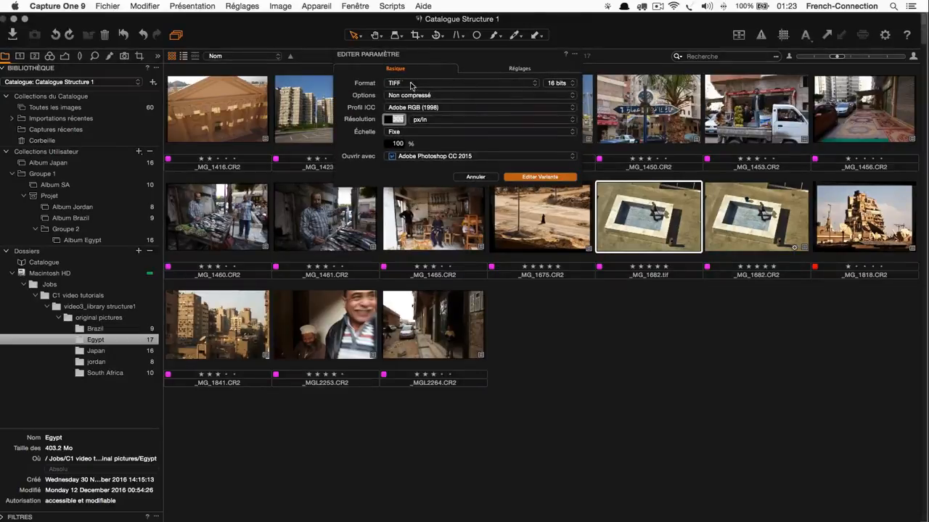
click(536, 175)
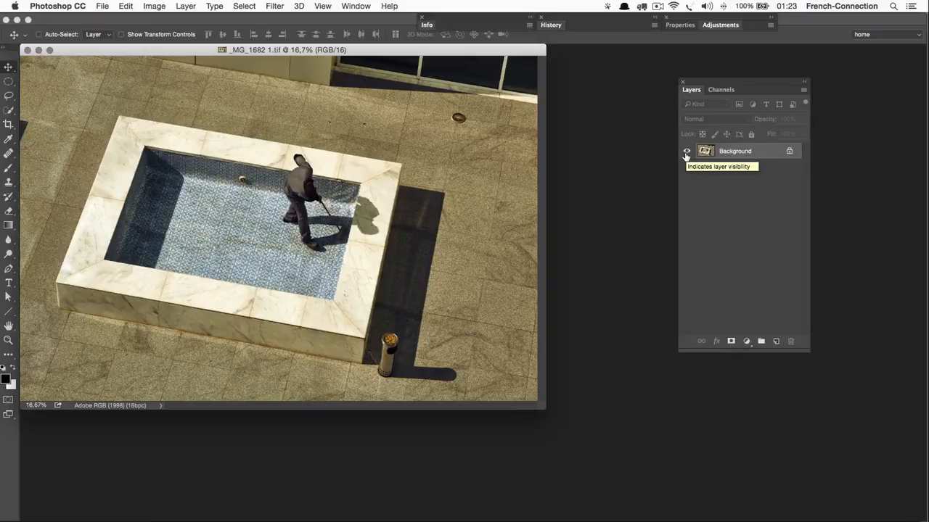
Close the newly generated _MG_1682 1.tif in Photoshop and return to the Capture One catalogue
drag(451, 50, 523, 92)
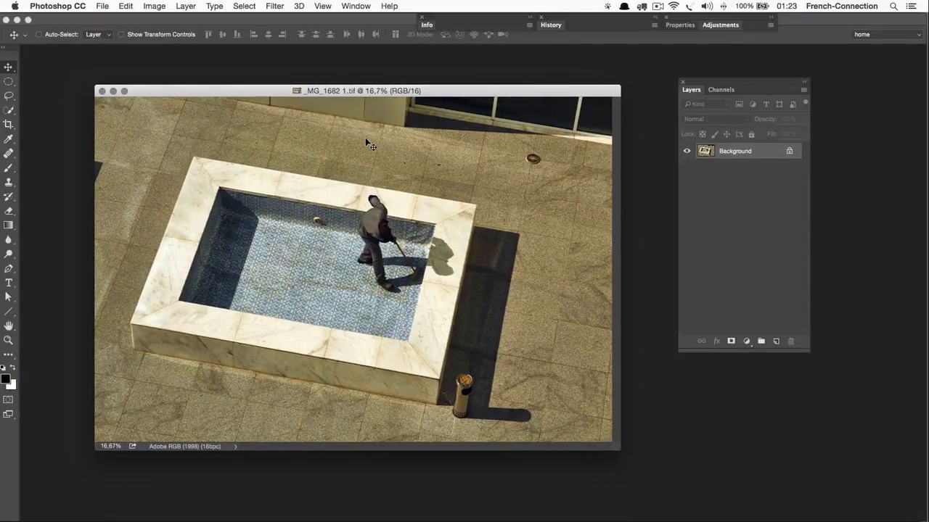
key(super+w)
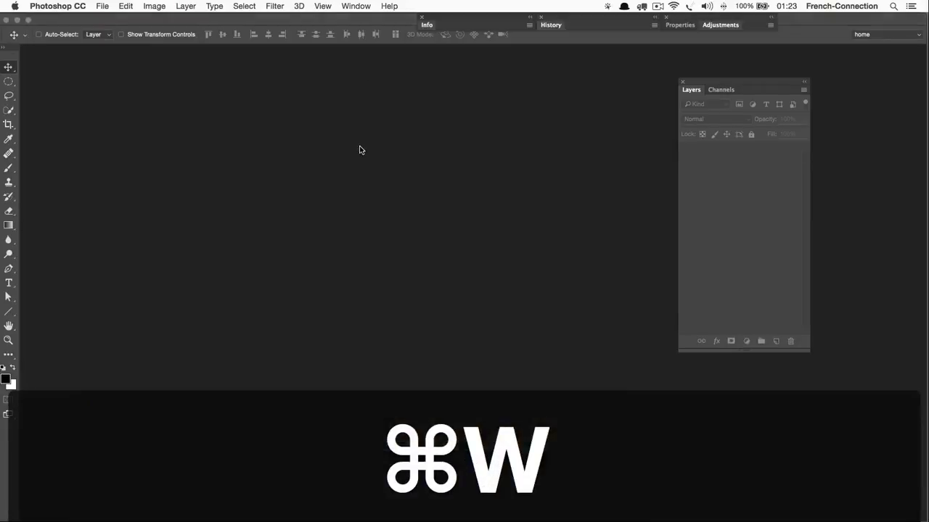
key(super+Tab)
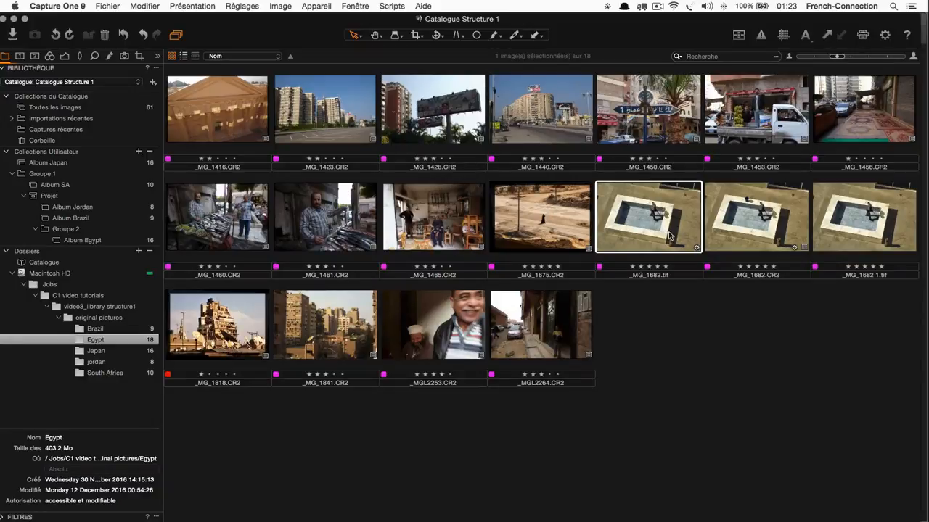
Show _MG_1682.tif in Finder and open the neighbouring _MG_1682 1.tif from the Egypt folder in Photoshop to check its layers
right_click(631, 210)
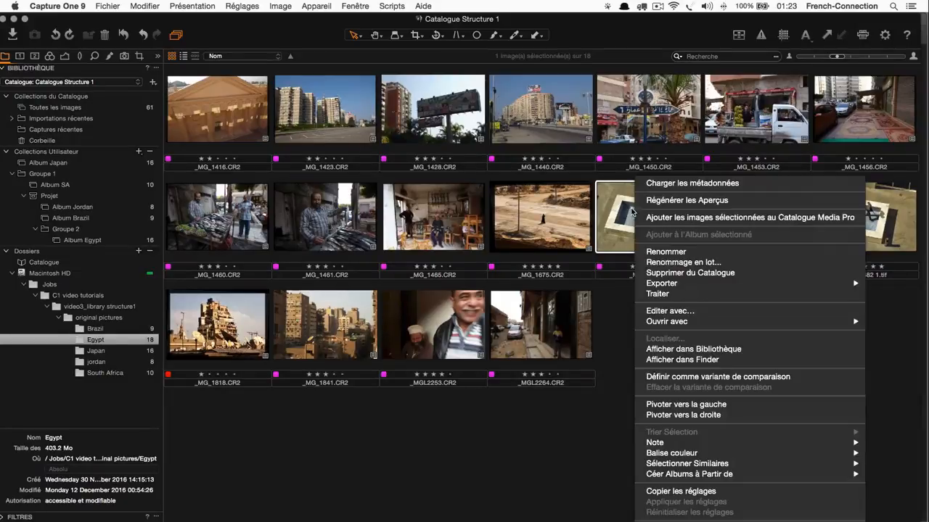
click(653, 358)
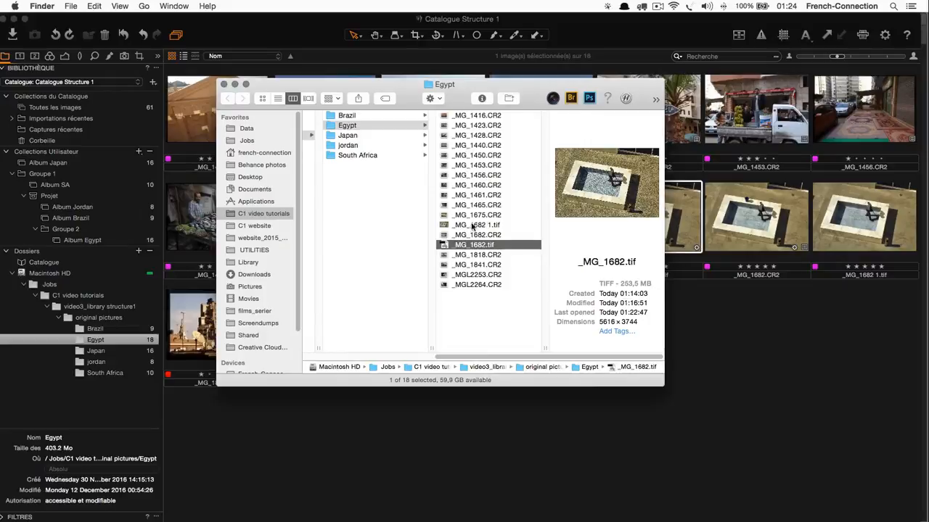
click(482, 227)
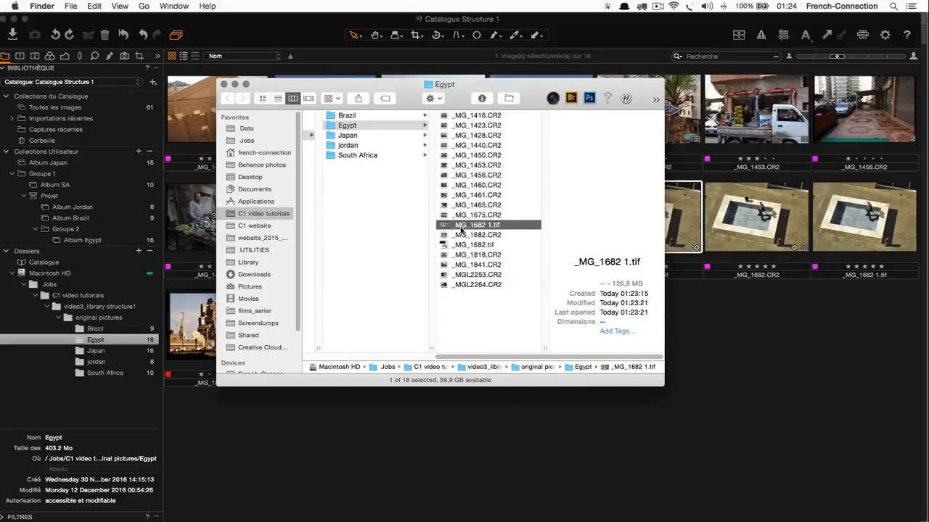
drag(444, 229, 589, 98)
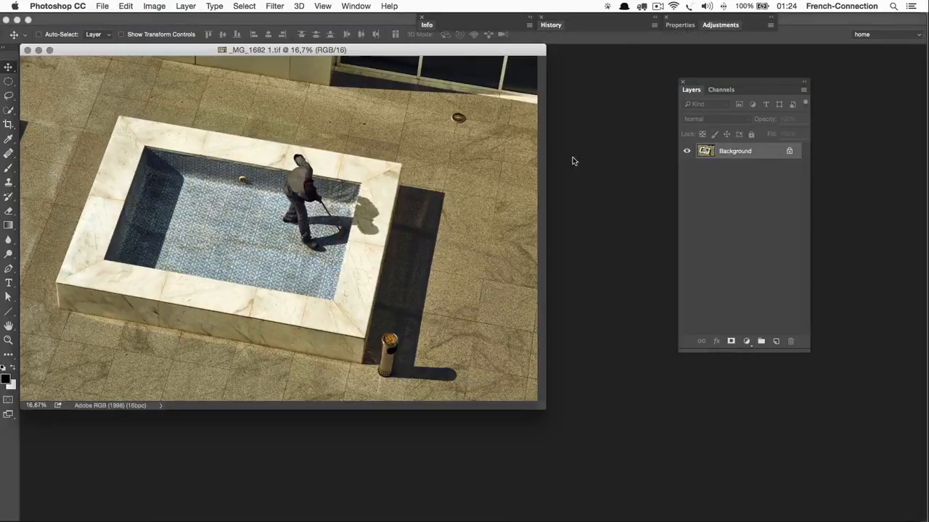
Close _MG_1682 1.tif, bring the Egypt folder's Finder window forward, and switch back to Capture One
drag(389, 56, 475, 121)
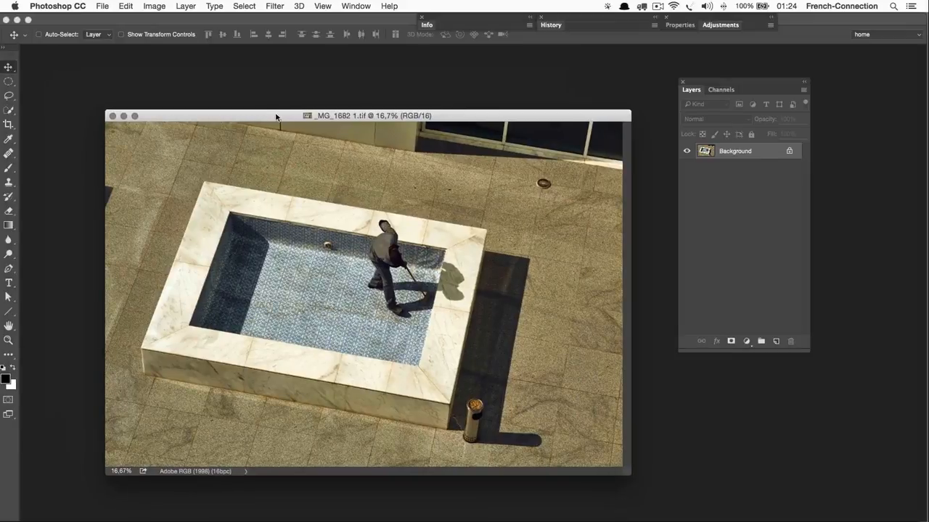
click(113, 117)
key(super+Tab)
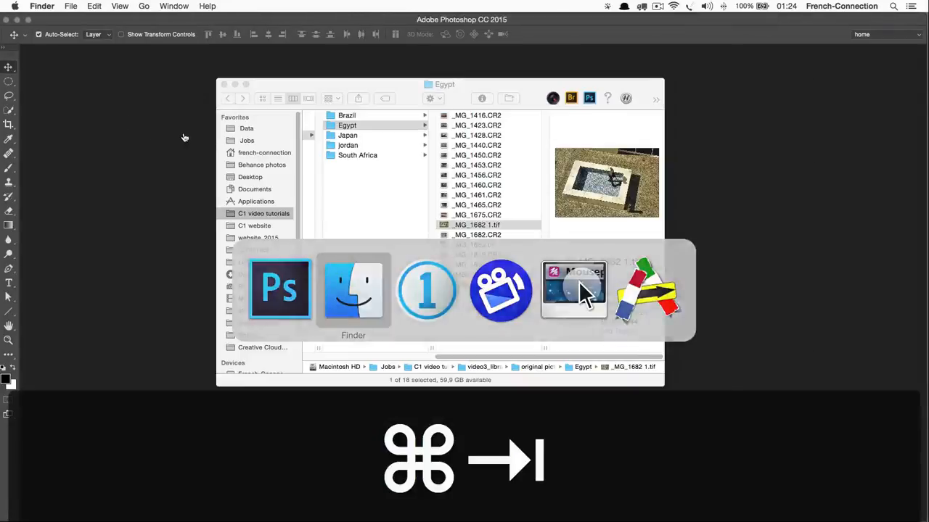
drag(531, 92, 542, 96)
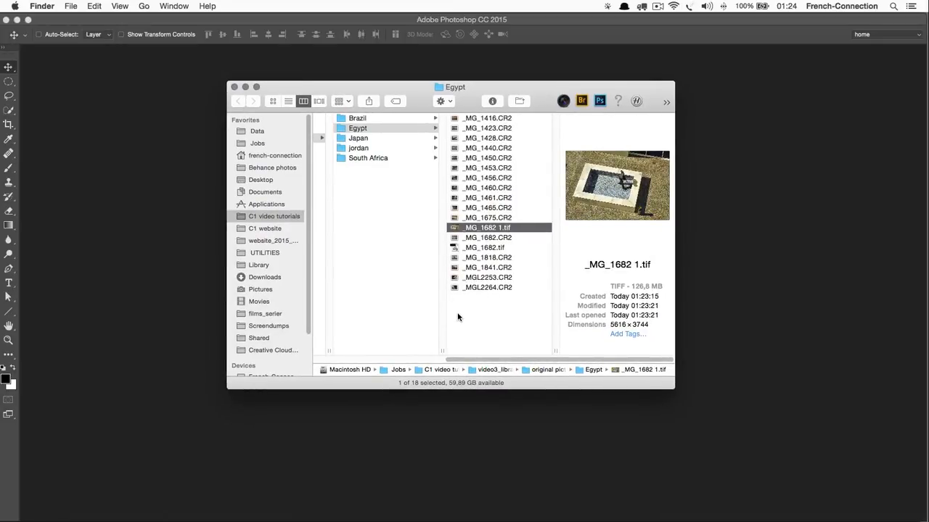
key(super+Tab)
key(super+Tab)
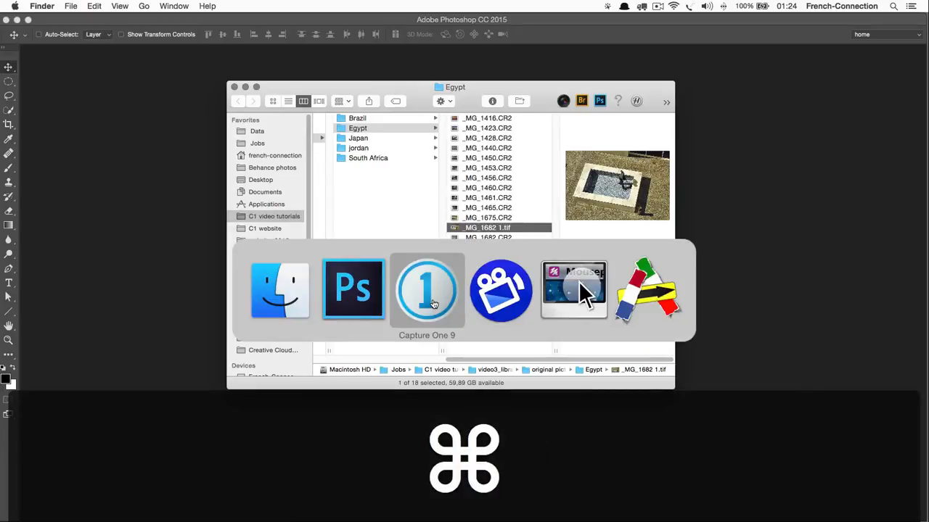